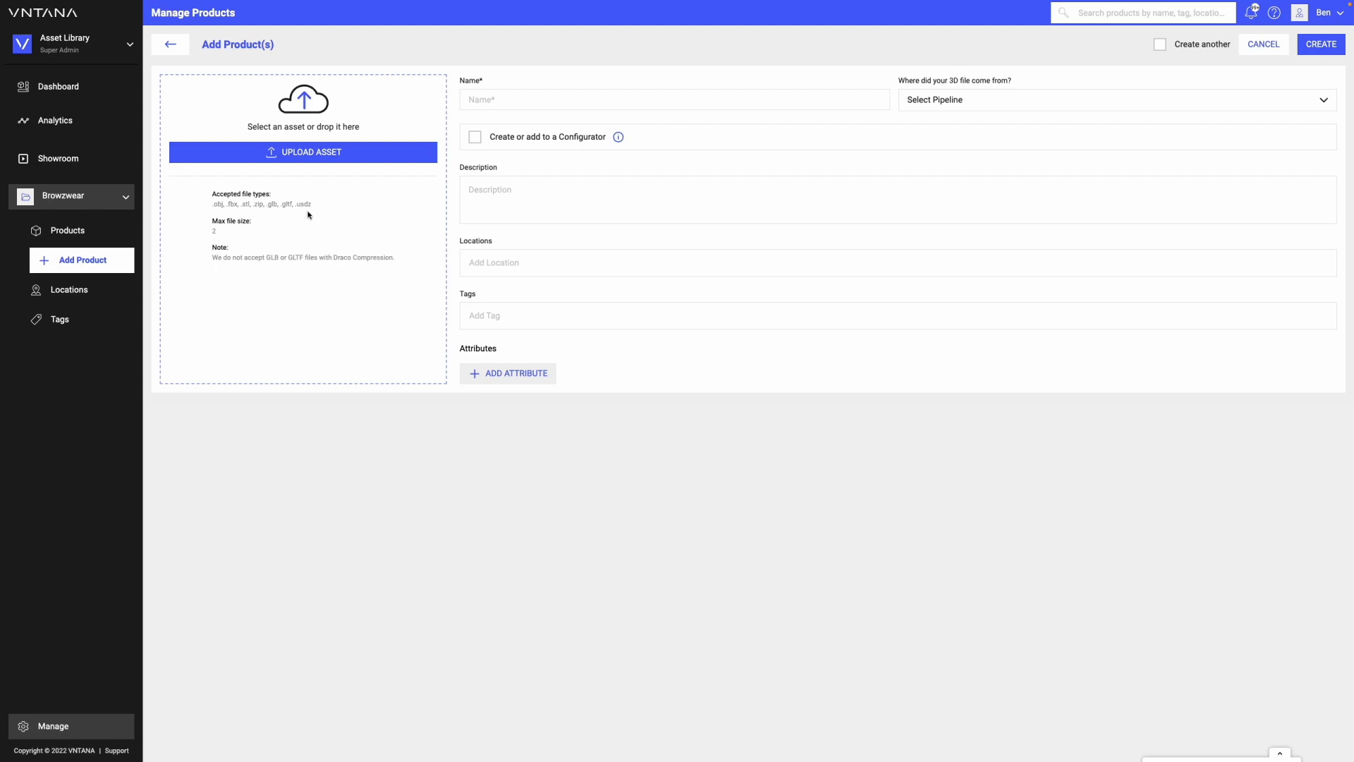
# Step: Select the four GLB files in the Test Assets folder, Test_530094_11.glb through Test_849358_01.glb, as the assets to upload
pyautogui.click(334, 158)
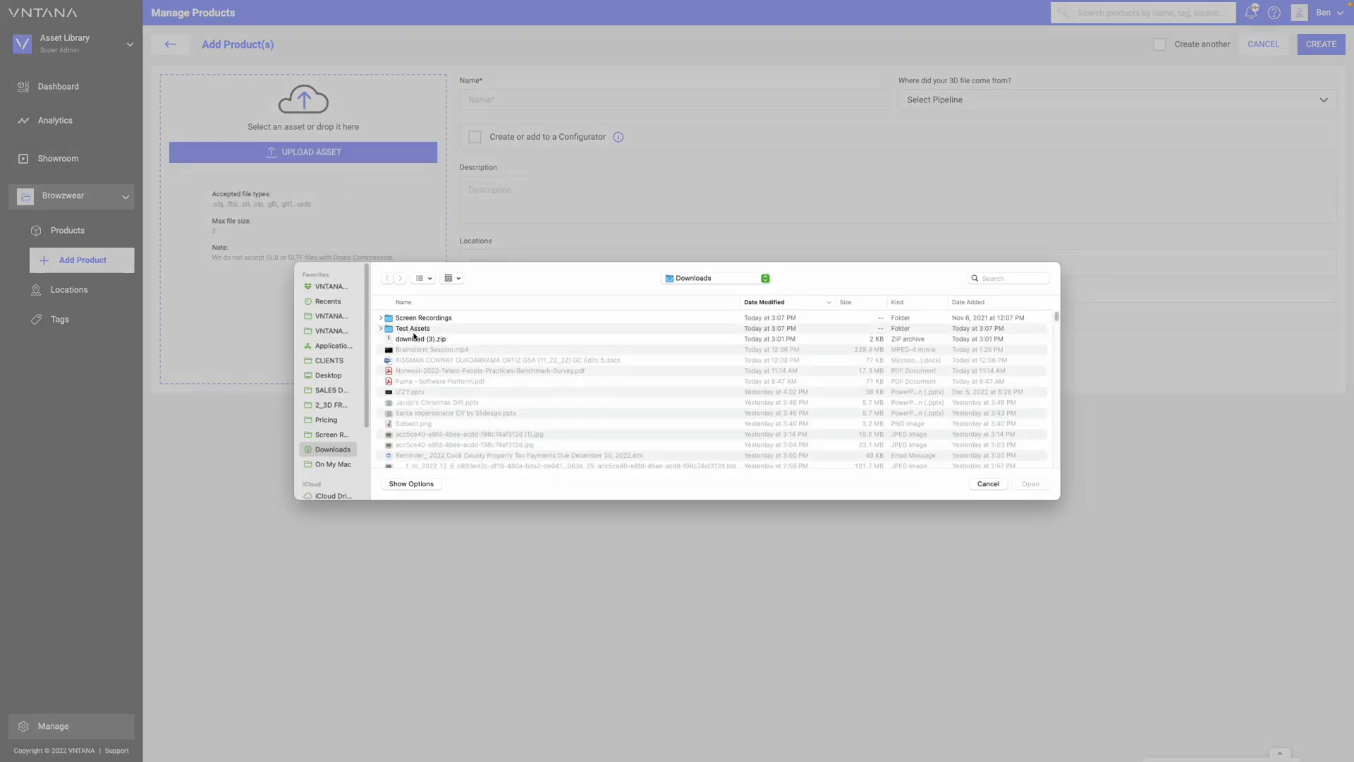
pyautogui.click(413, 329)
pyautogui.doubleClick(413, 329)
pyautogui.click(412, 321)
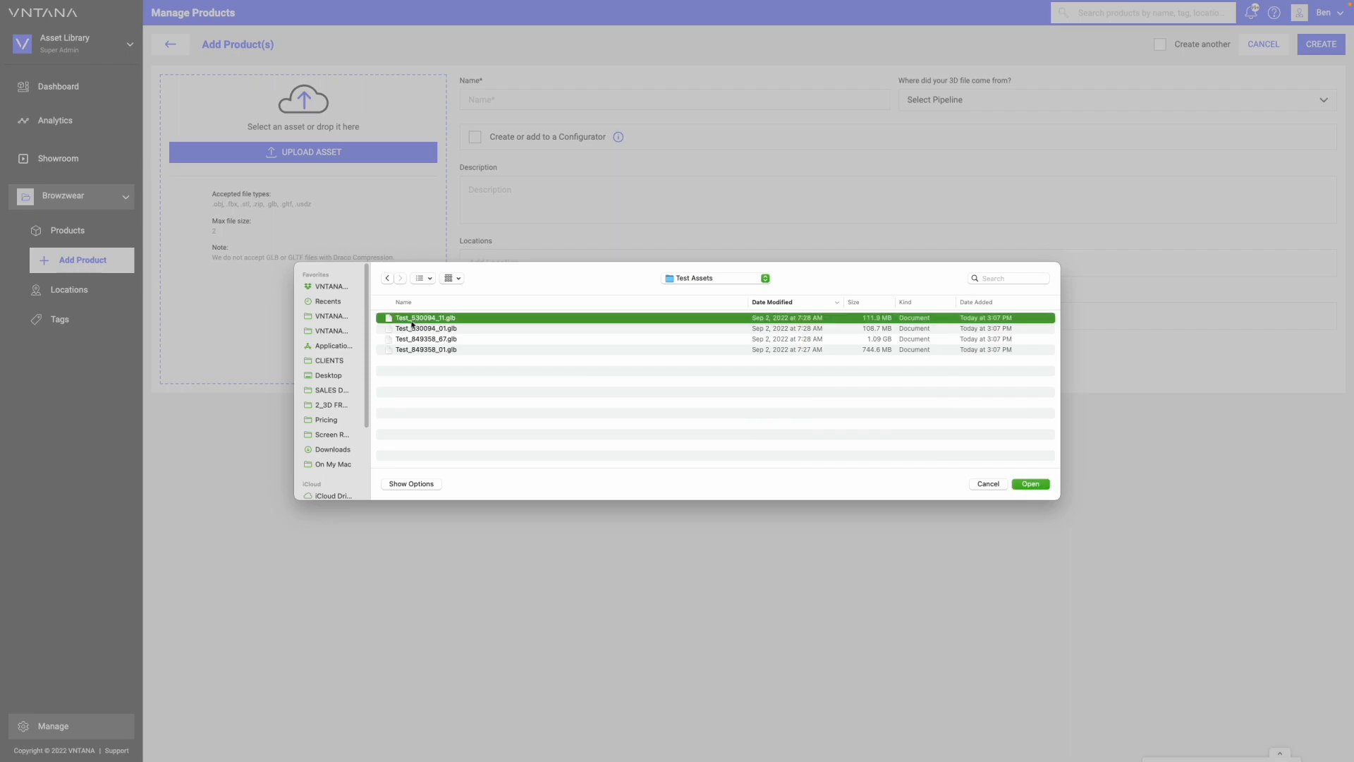
pyautogui.keyDown('shift'); pyautogui.click(417, 351); pyautogui.keyUp('shift')
pyautogui.click(1030, 484)
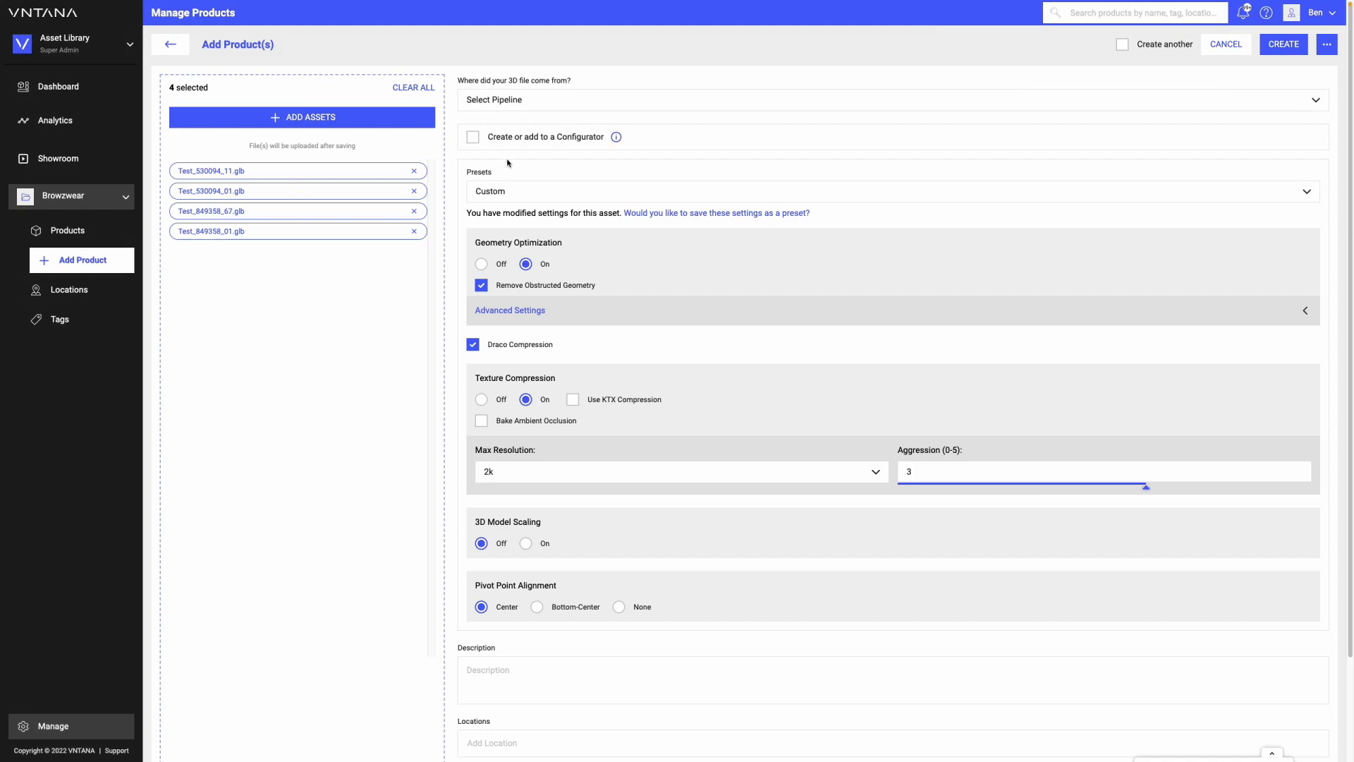
# Step: Set the 3D file source pipeline to 3D Scan and apply the first saved optimization preset
pyautogui.click(516, 101)
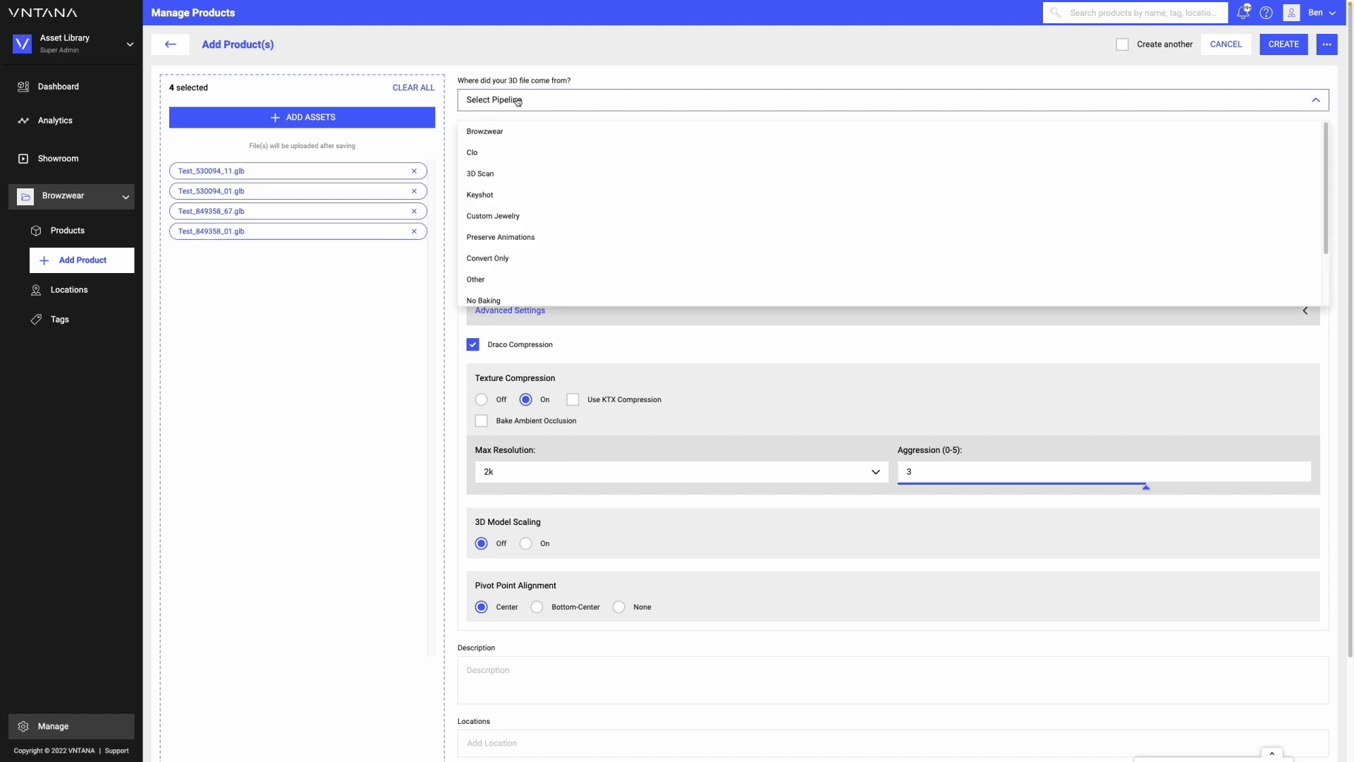
pyautogui.click(498, 176)
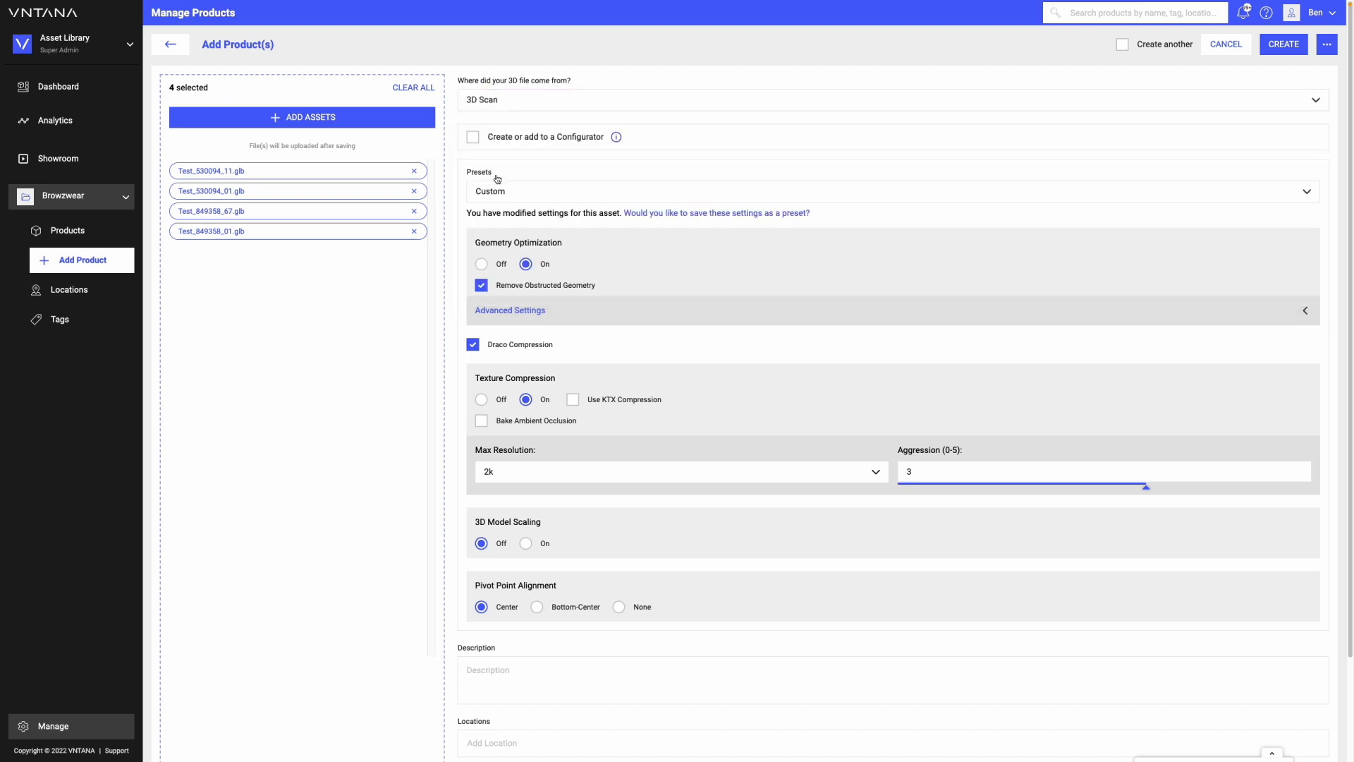
pyautogui.click(555, 196)
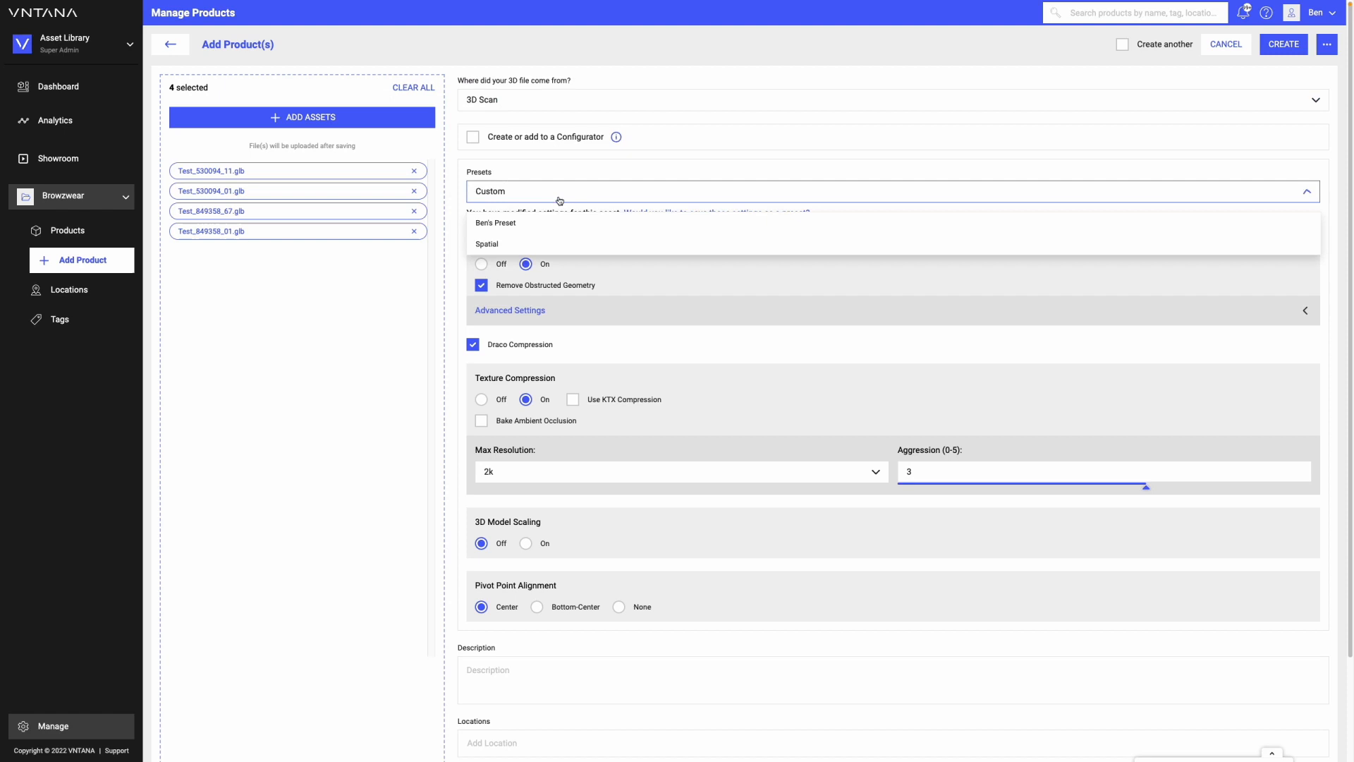
pyautogui.click(498, 225)
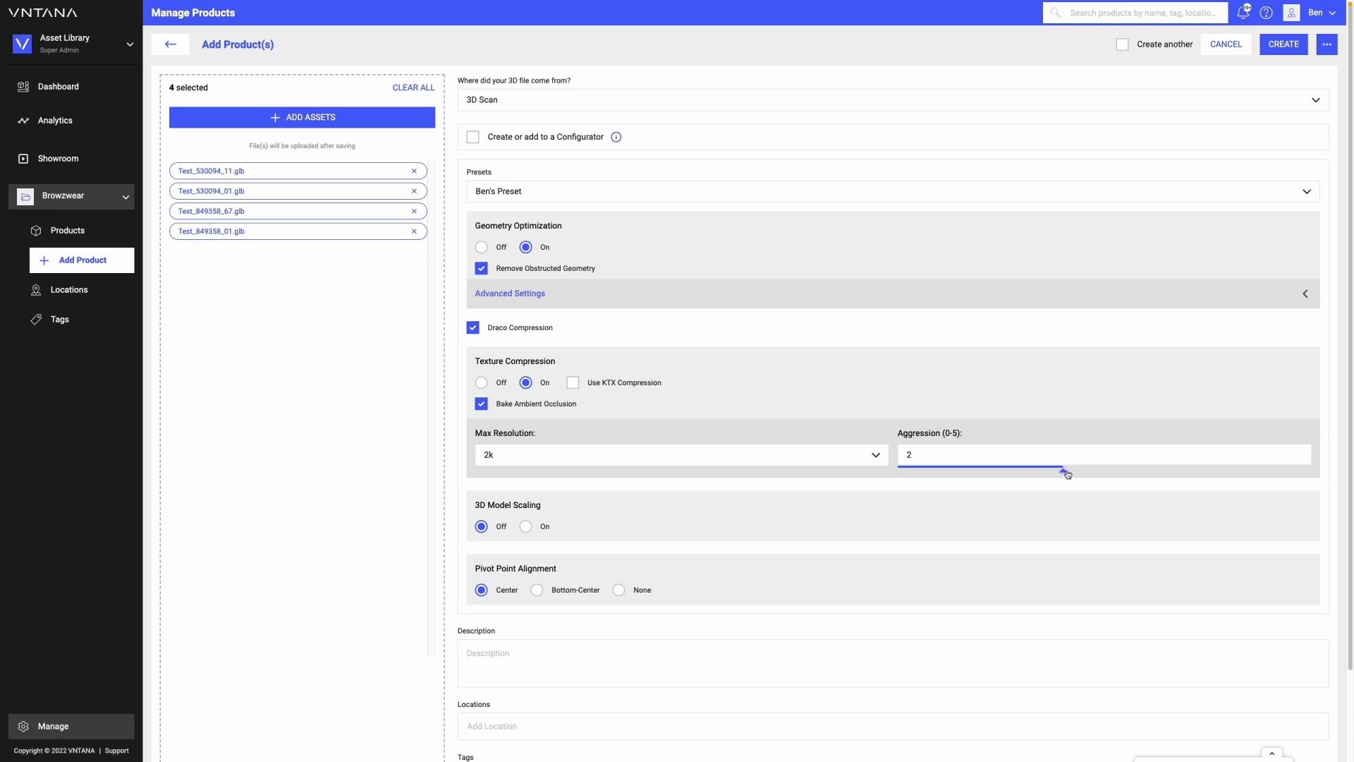
# Step: Set the texture compression aggression to 3 and try to save the modified settings as a new preset named Default
pyautogui.moveTo(1068, 474); pyautogui.dragTo(1111, 469)
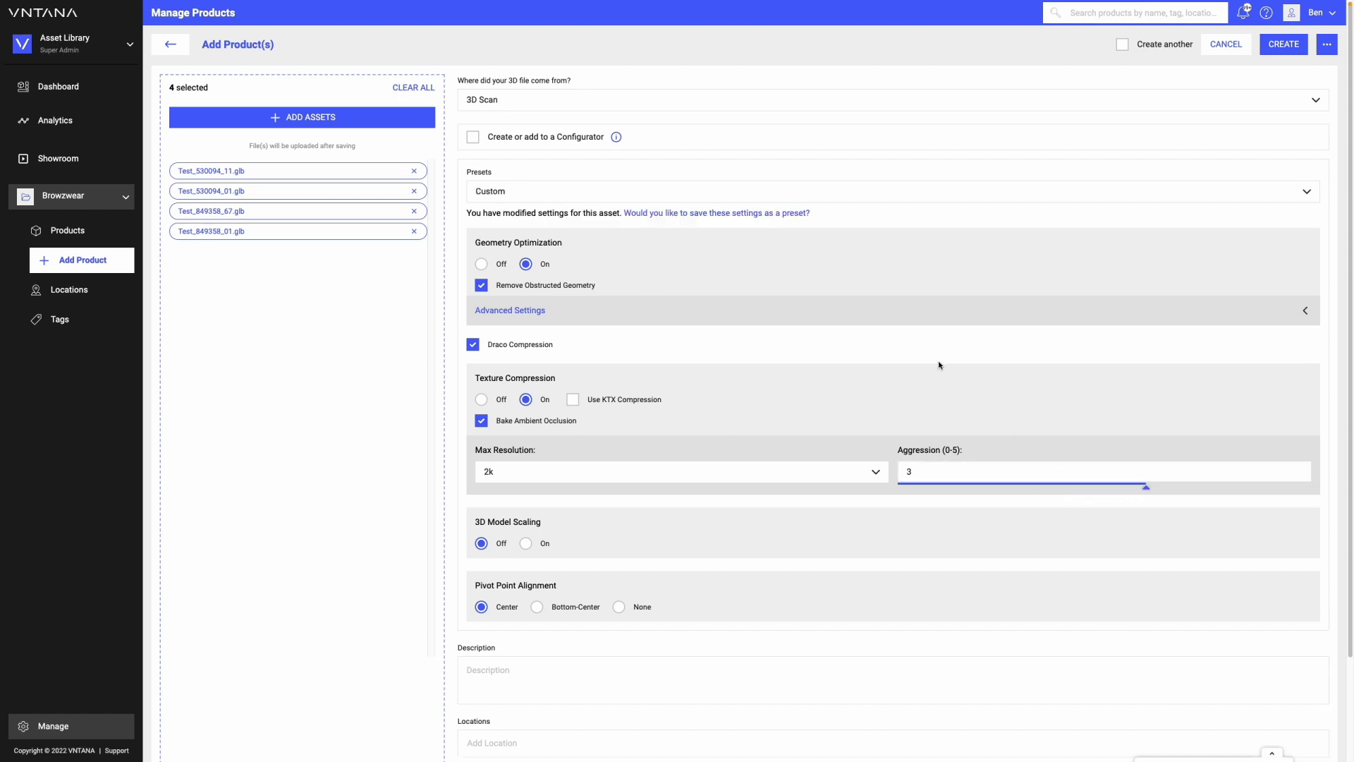
pyautogui.click(704, 214)
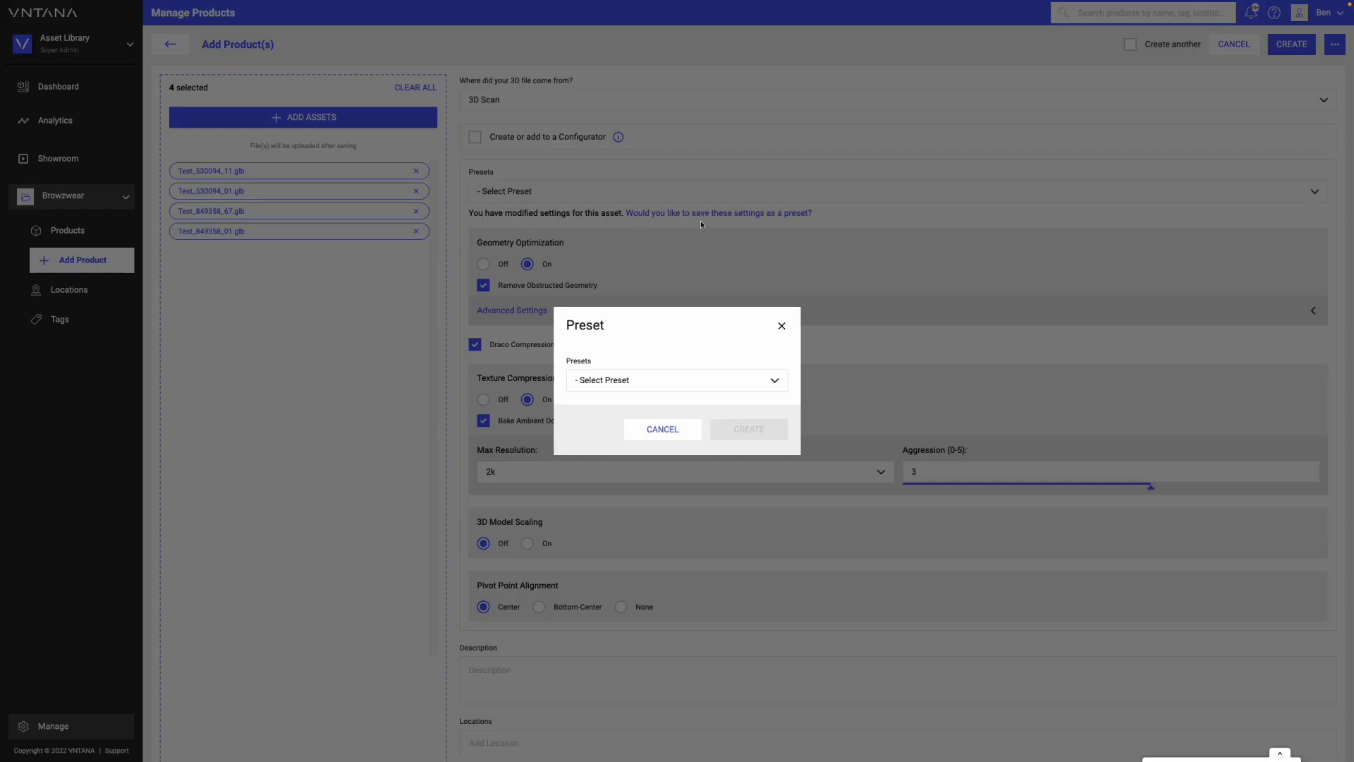
pyautogui.click(661, 384)
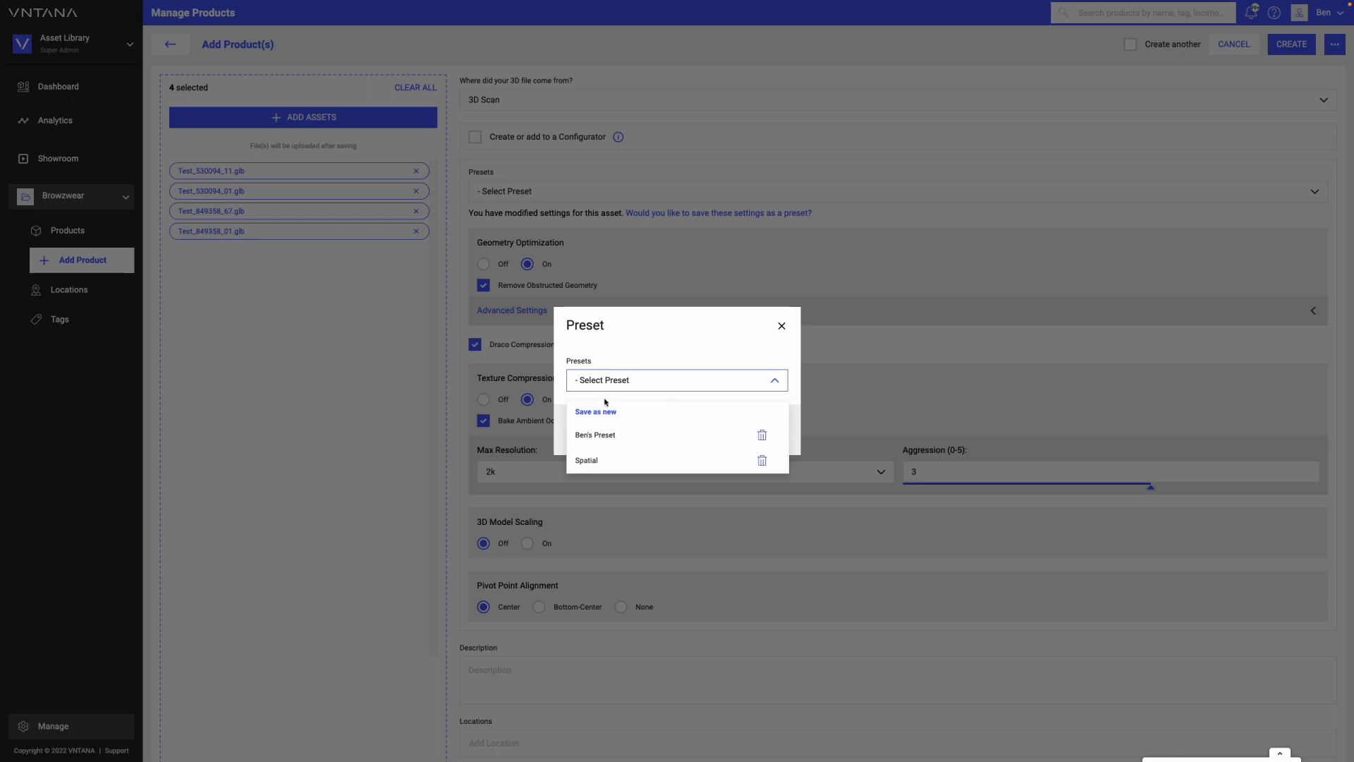
pyautogui.click(612, 437)
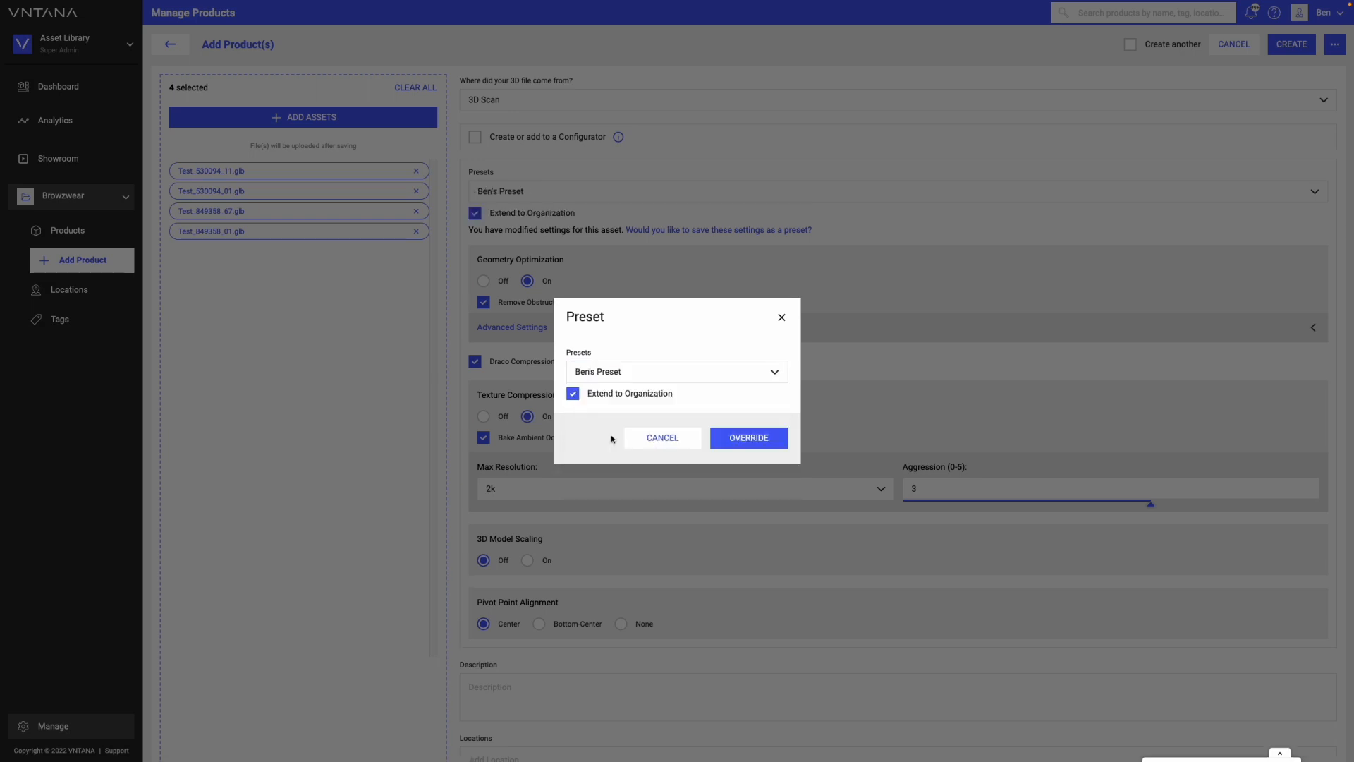
pyautogui.click(620, 371)
pyautogui.click(604, 404)
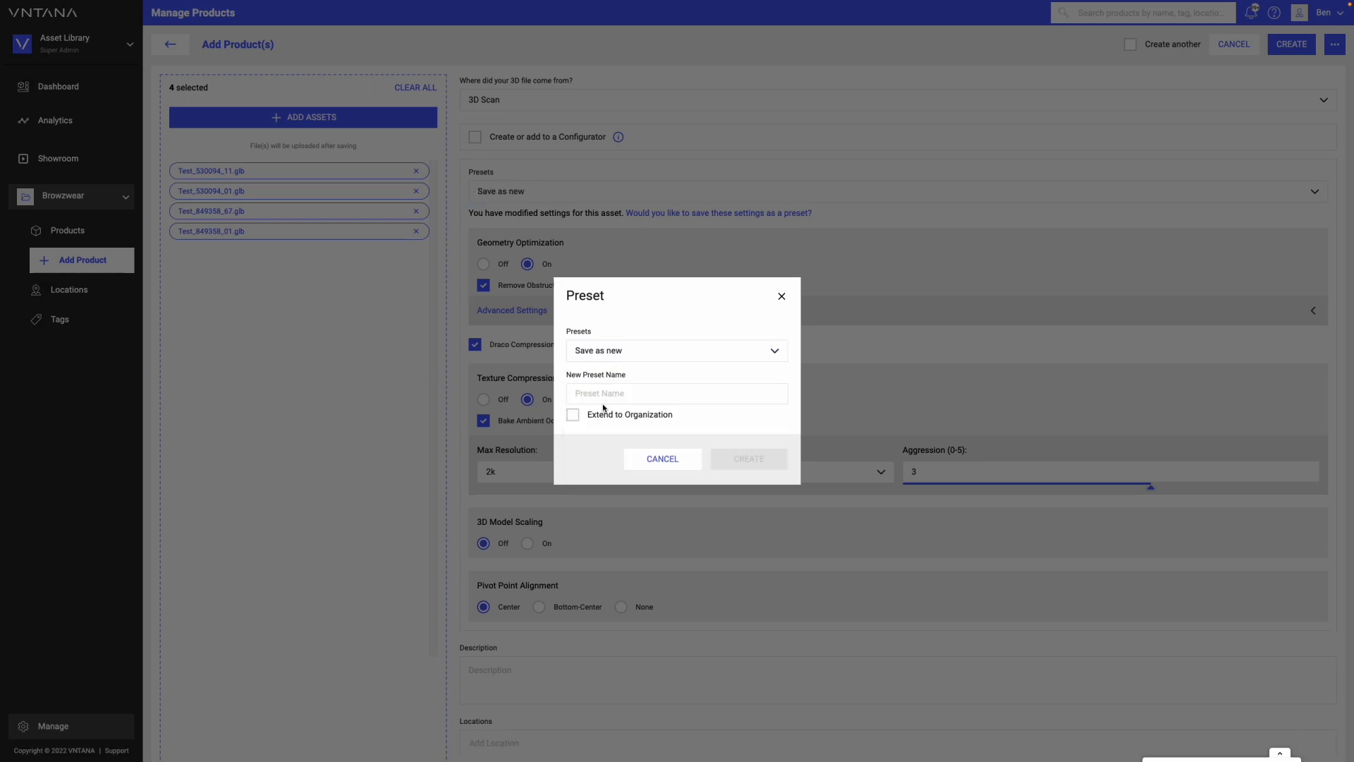
pyautogui.click(615, 392)
pyautogui.write('Default')
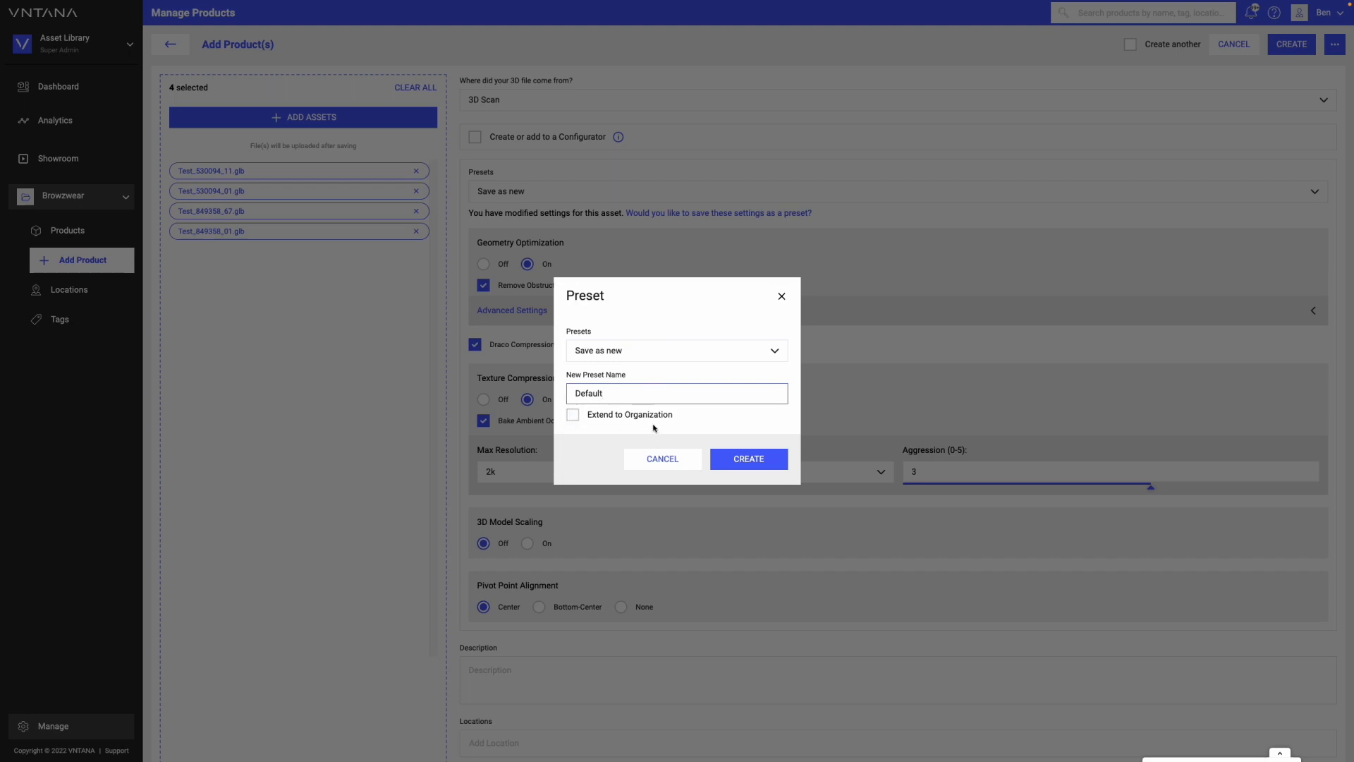
pyautogui.click(663, 459)
# Step: Reapply the first saved preset to the optimization settings
pyautogui.click(545, 195)
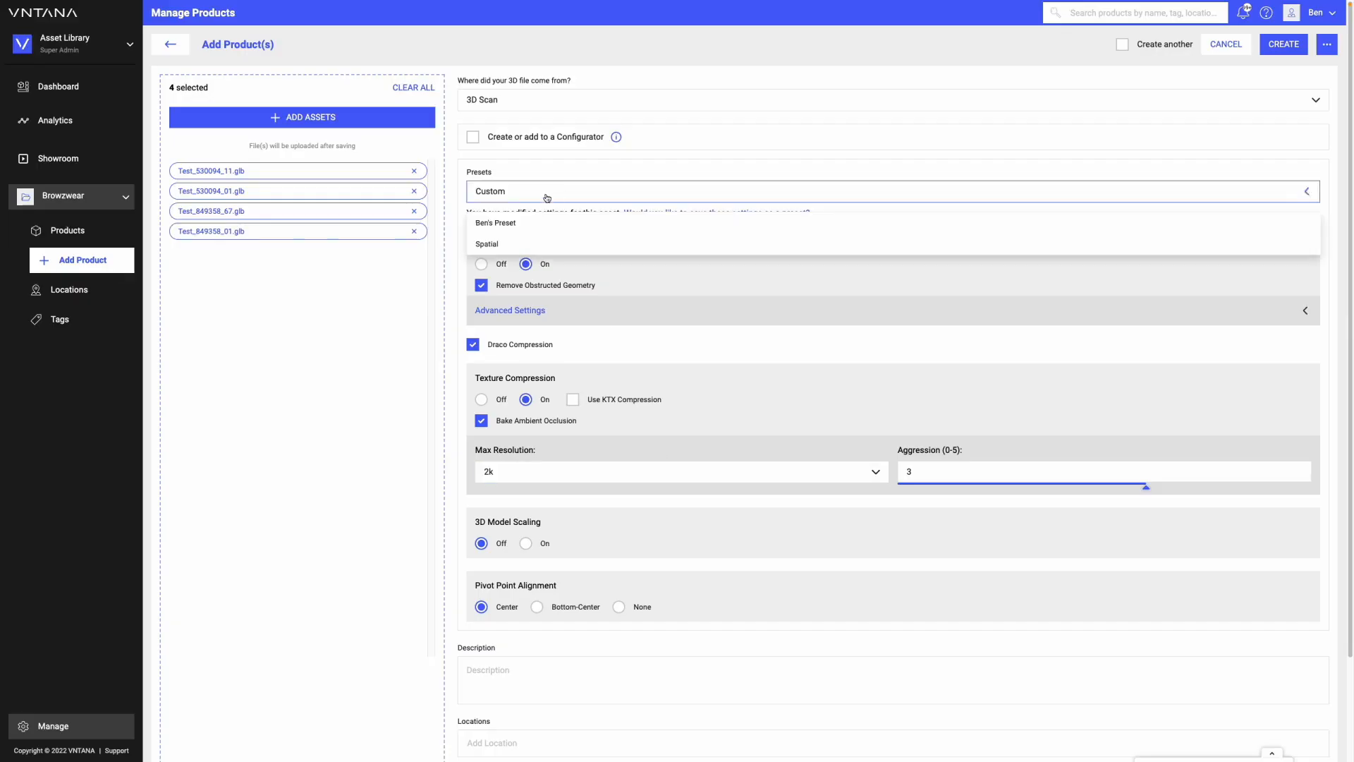
pyautogui.click(532, 220)
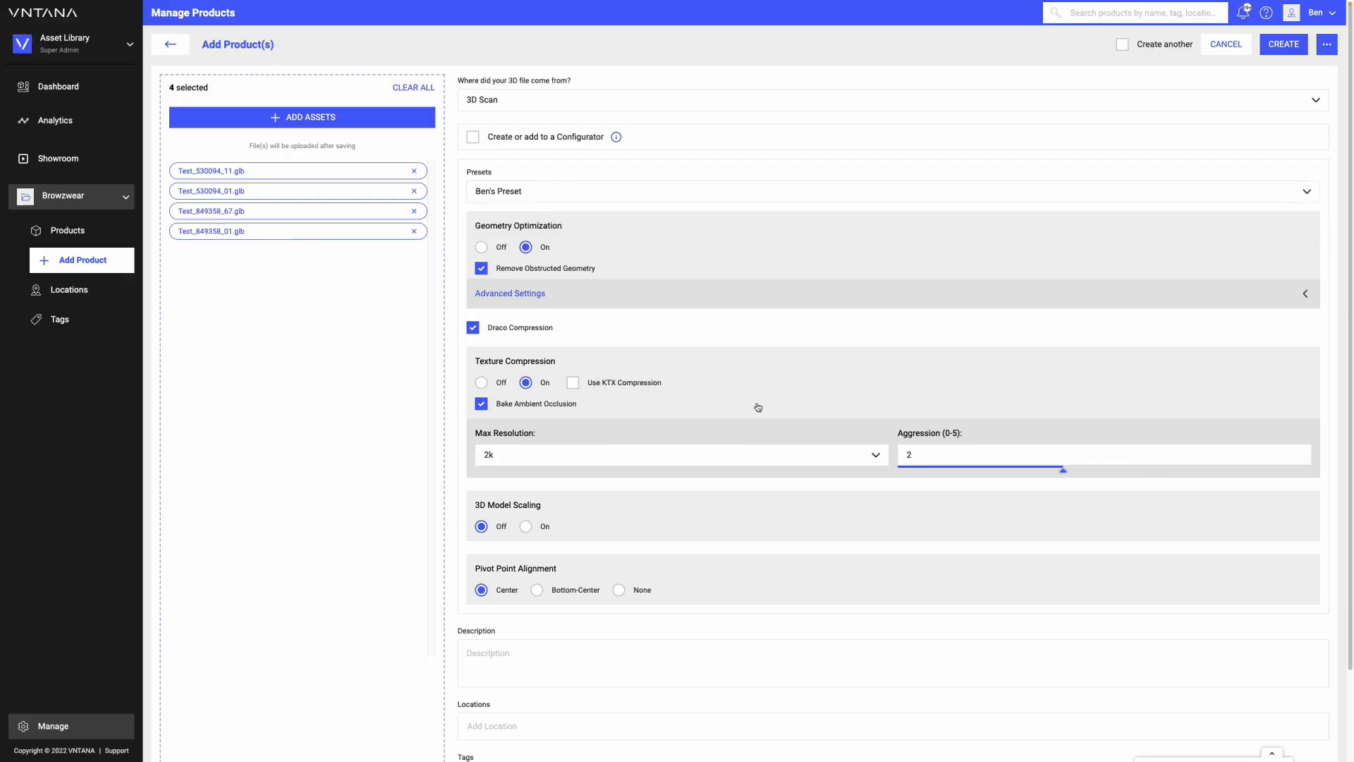
# Step: Add the Fall Collection tag to the products
pyautogui.scroll(-3, 731, 507)
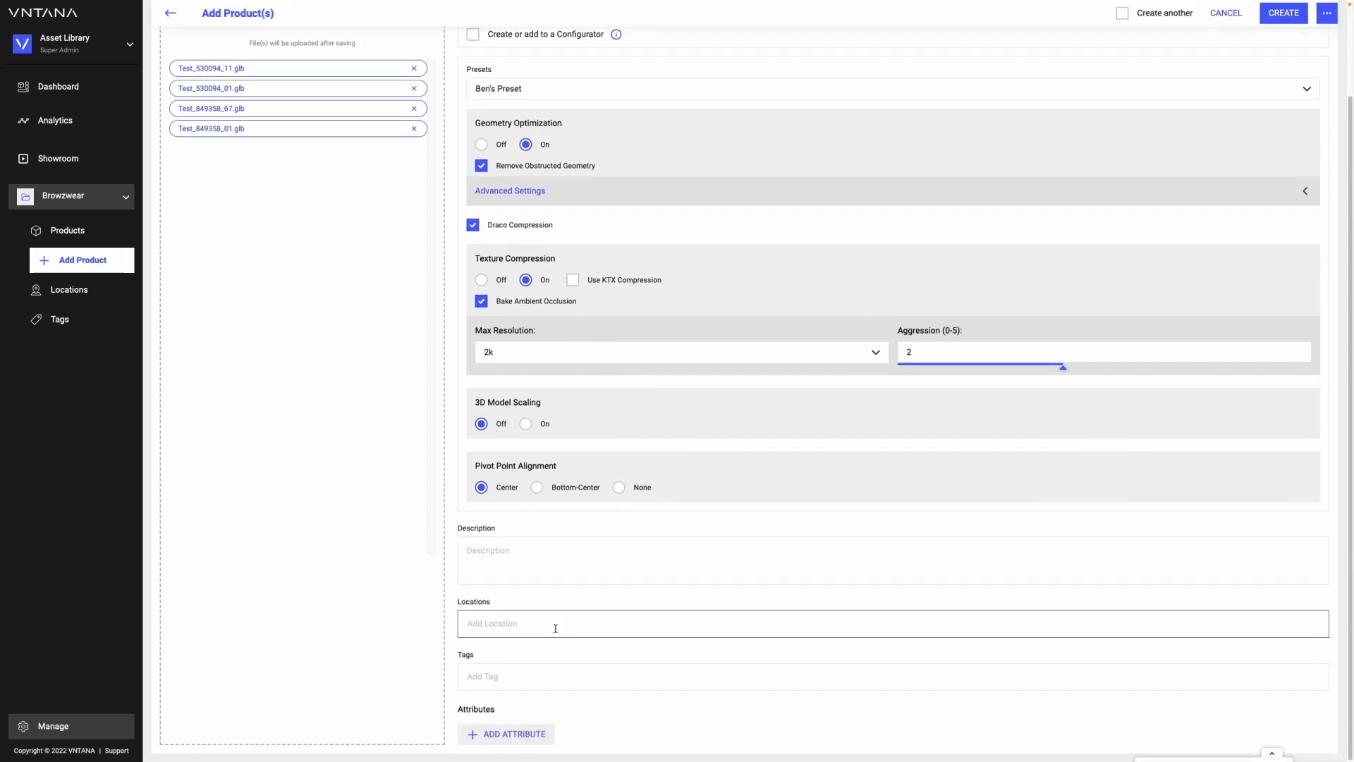
pyautogui.click(526, 677)
pyautogui.write('Fall')
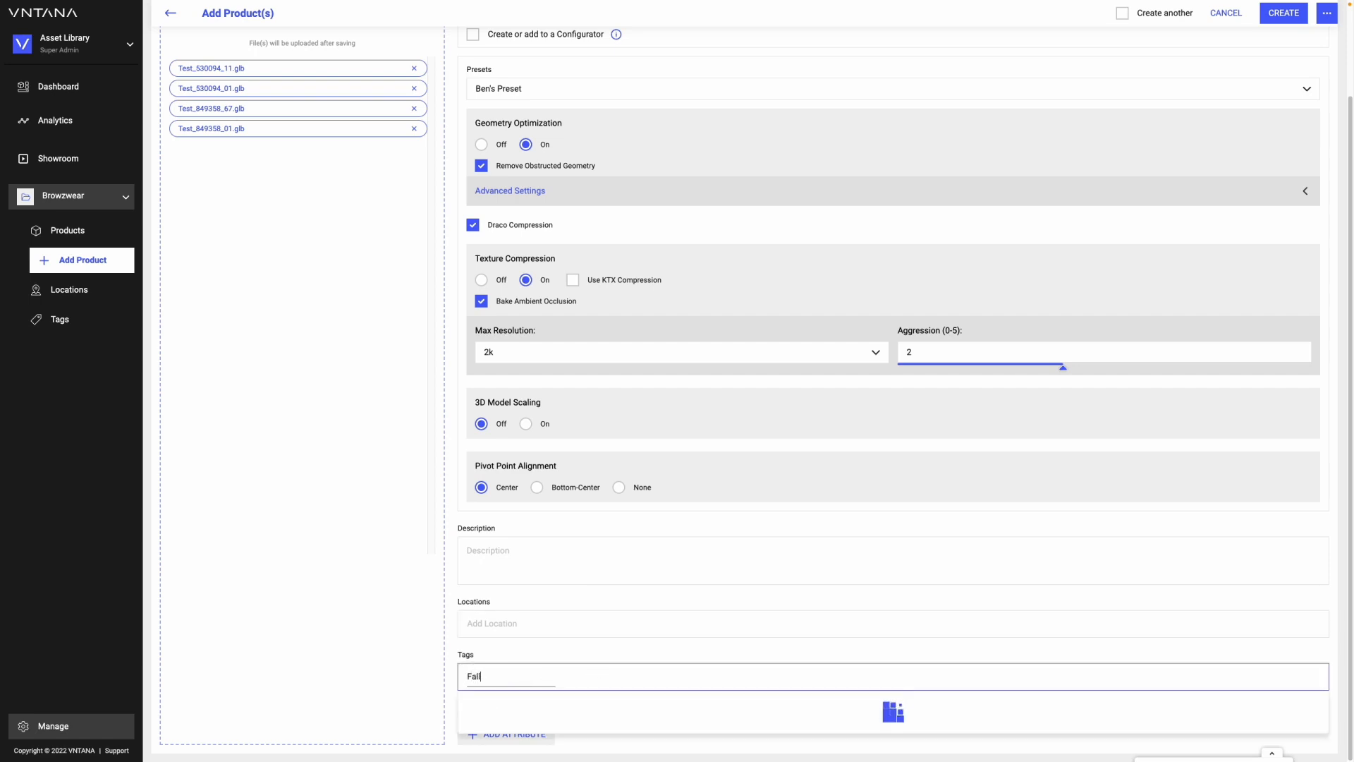
pyautogui.click(547, 699)
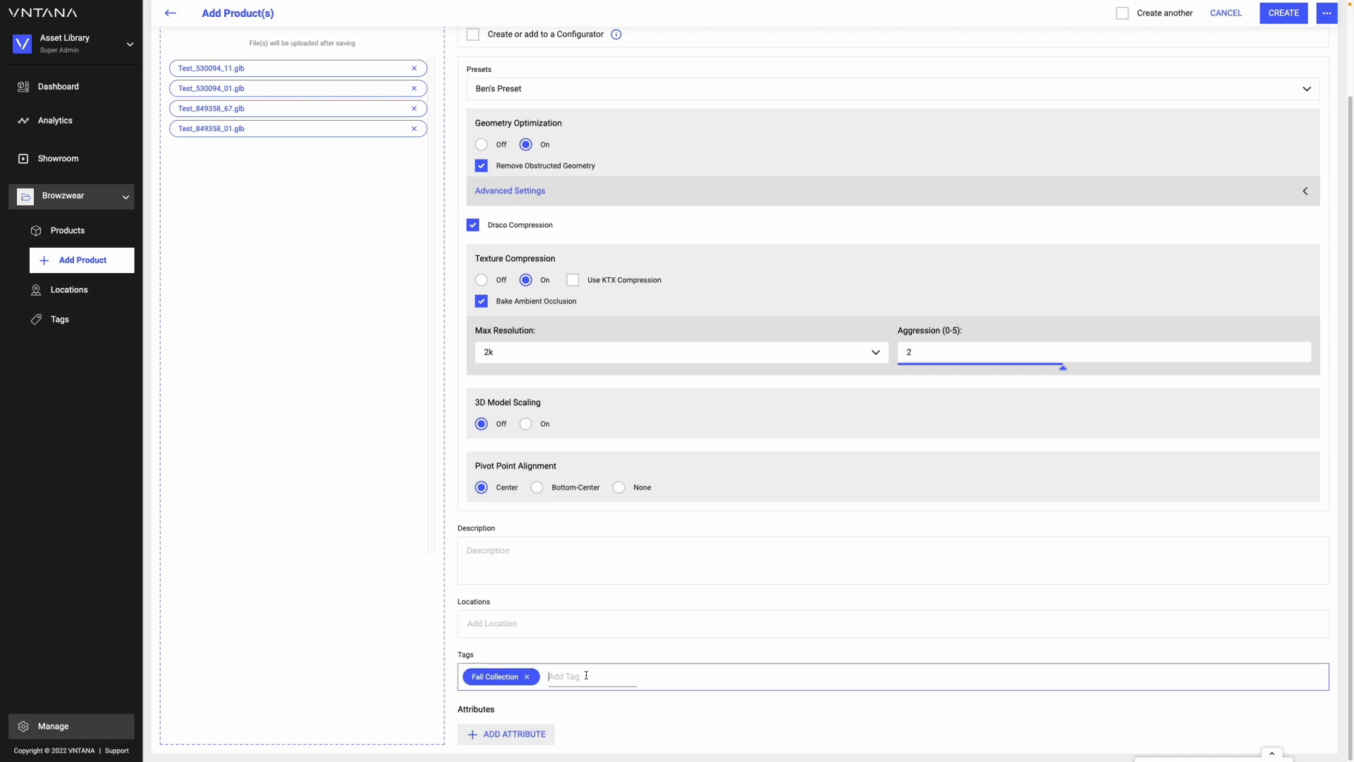
# Step: Add two product attributes: Colorway with the value Blue and MSRP with the value $99
pyautogui.click(508, 734)
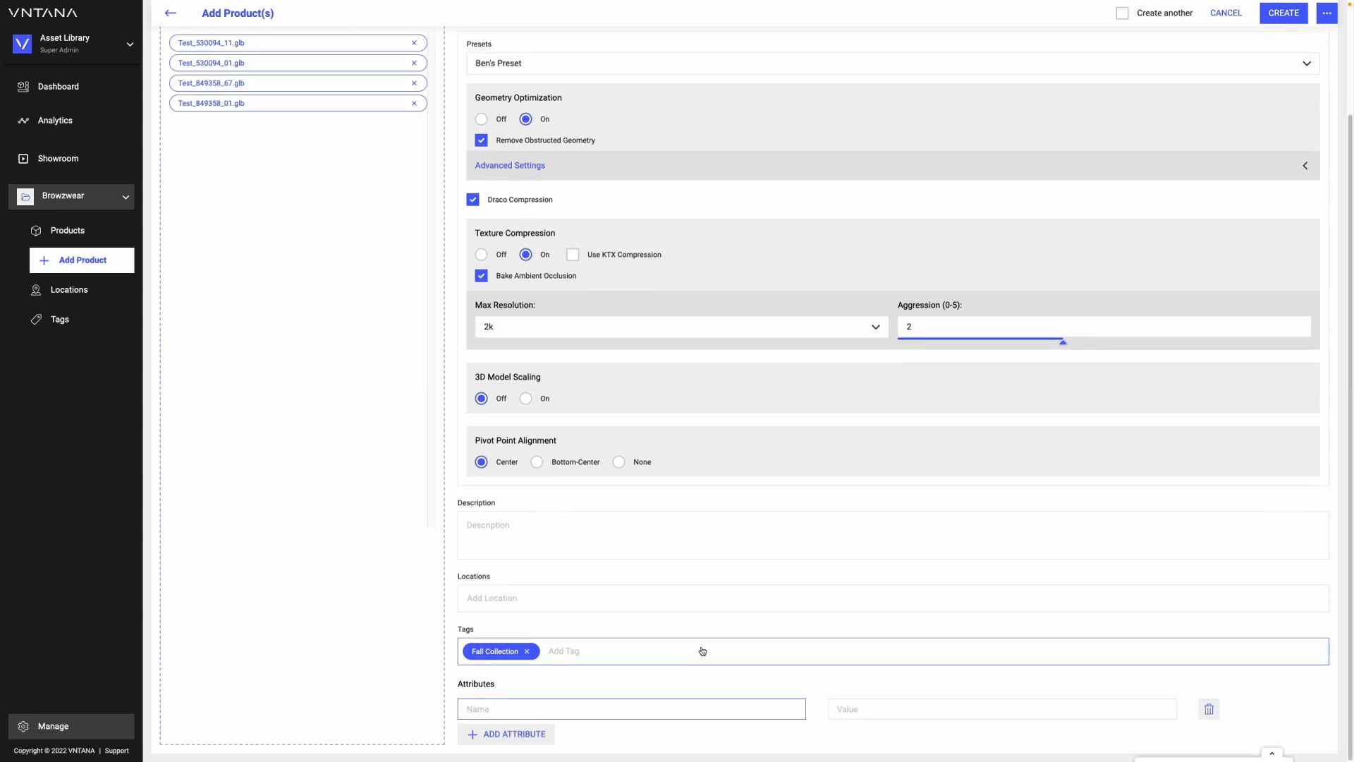
pyautogui.write('Colorway')
pyautogui.press('Tab')
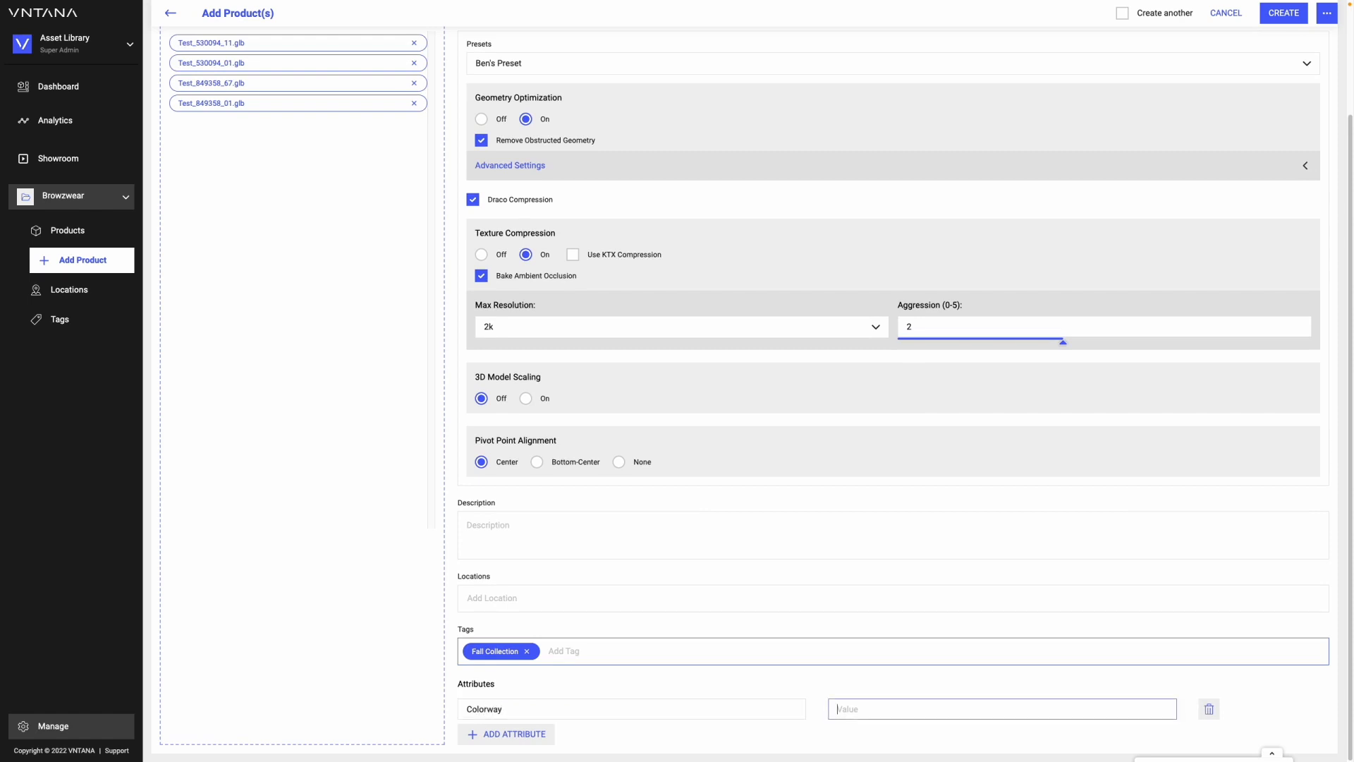
pyautogui.write('Blue')
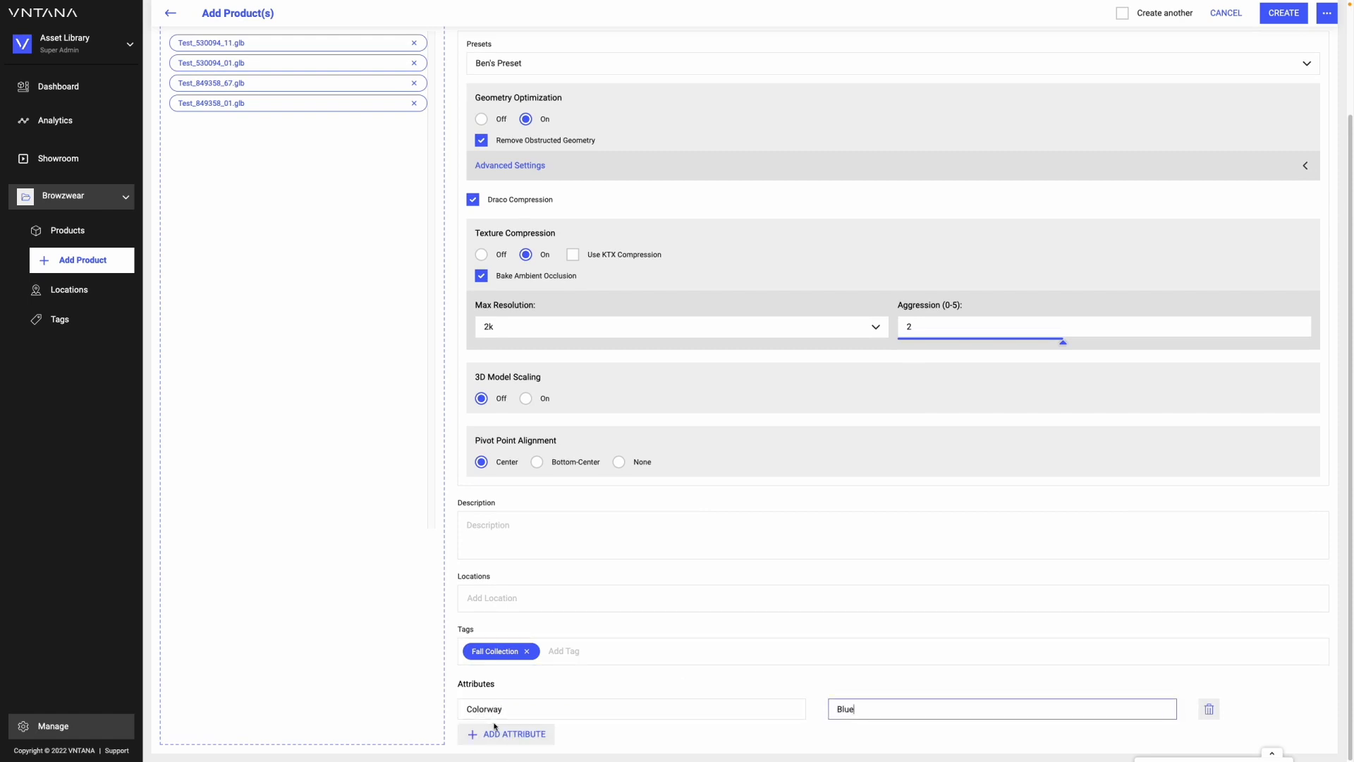
pyautogui.click(493, 735)
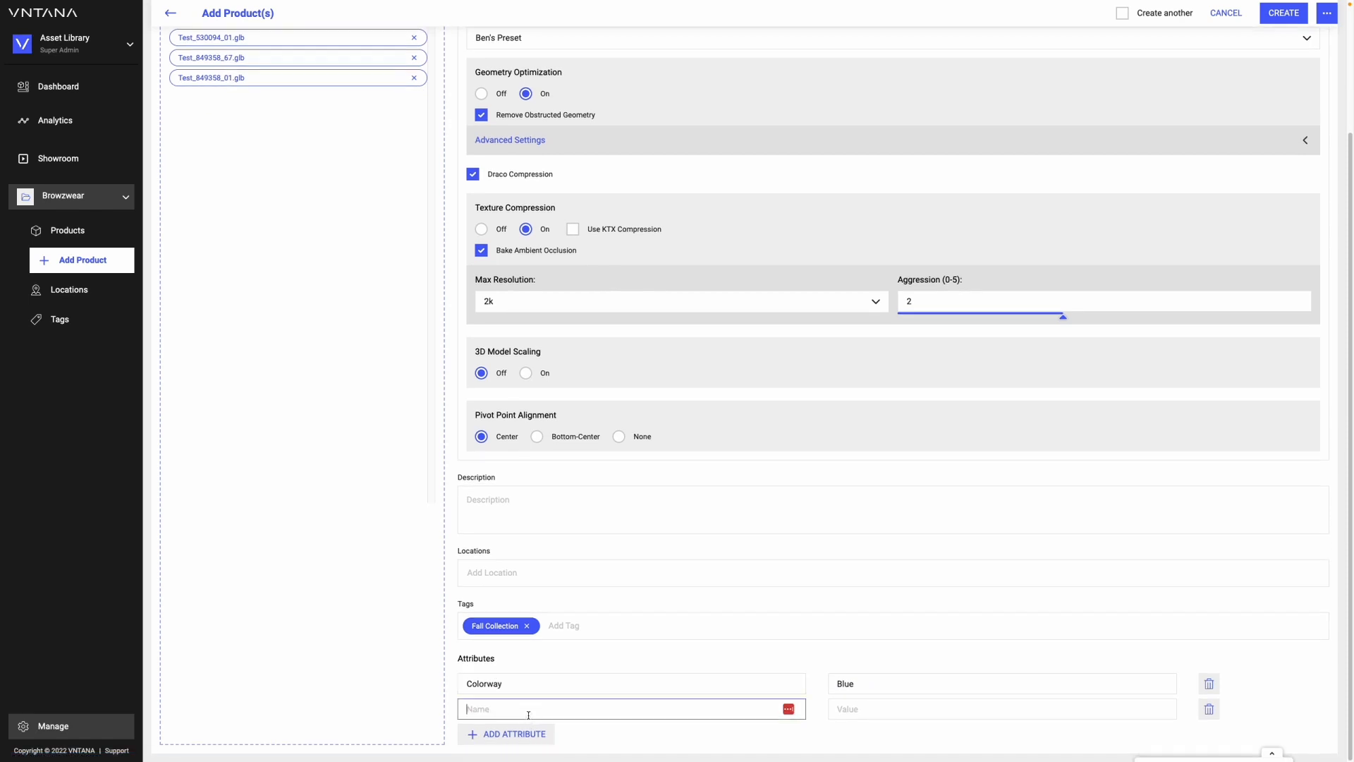
pyautogui.write('MSRP')
pyautogui.press('Tab')
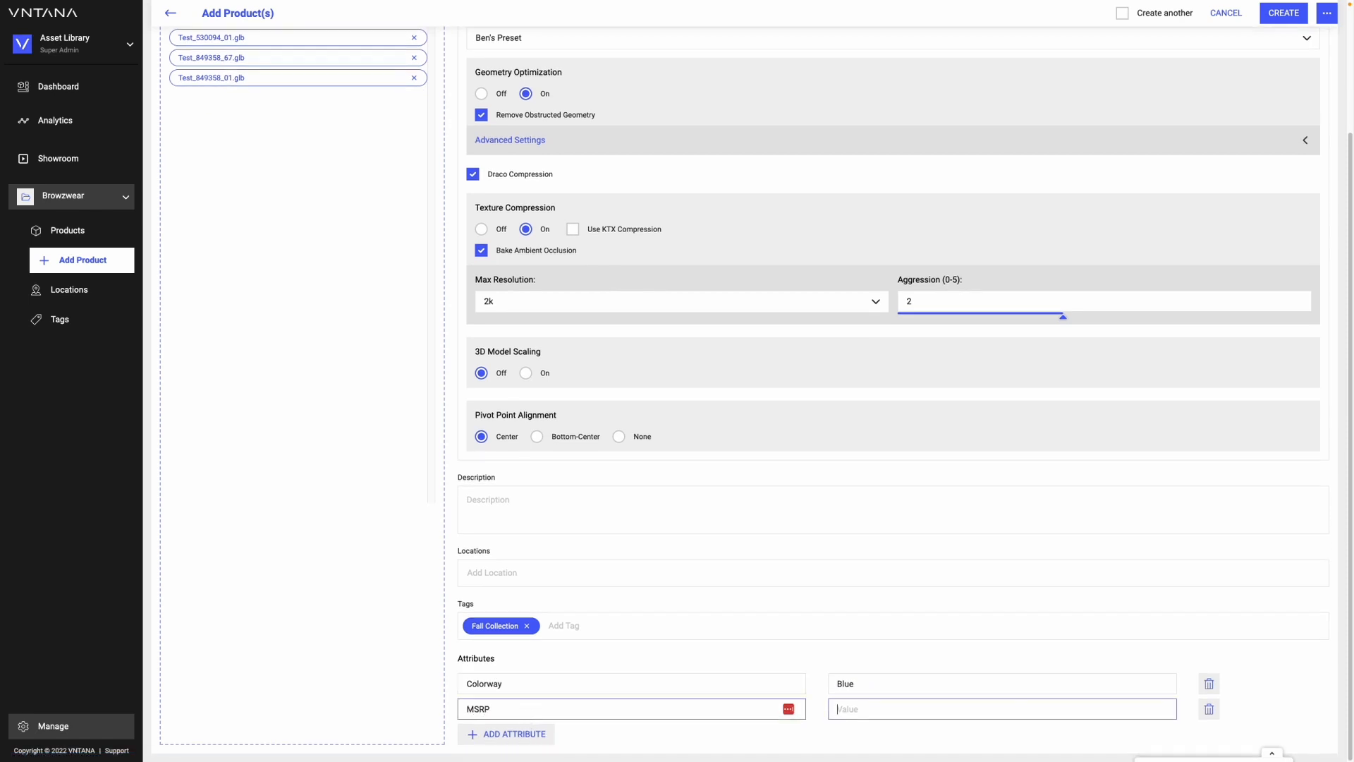
pyautogui.write('$99')
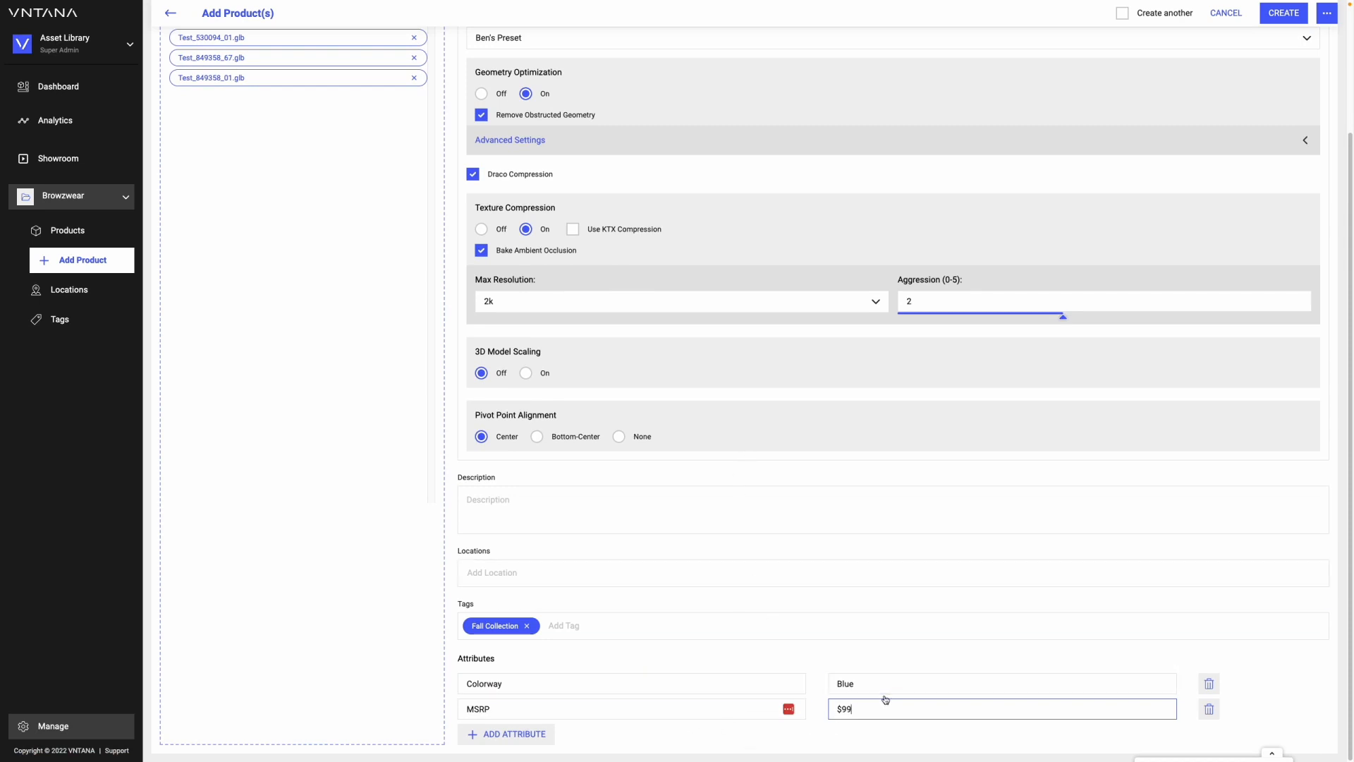
# Step: Create the four products and send them for review
pyautogui.scroll(1, 881, 697)
pyautogui.scroll(3, 878, 621)
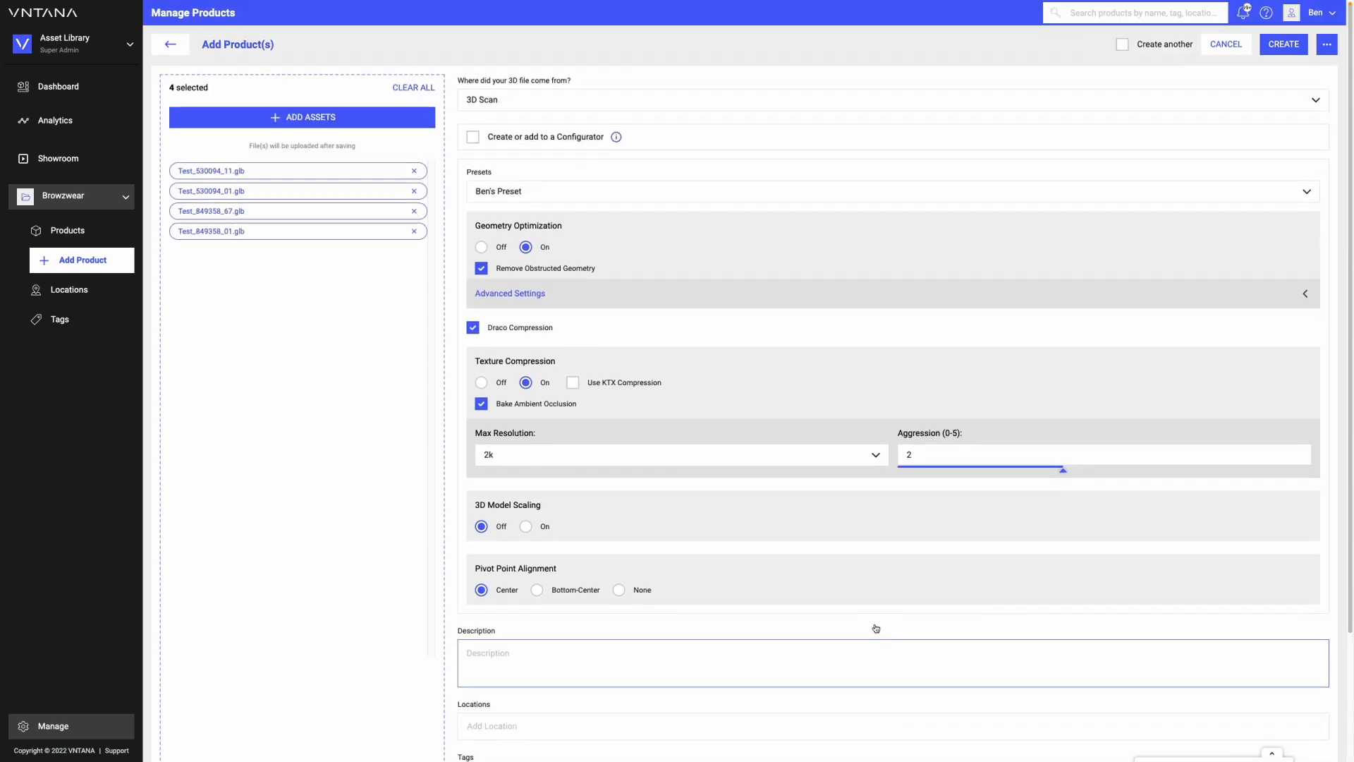
pyautogui.click(1291, 46)
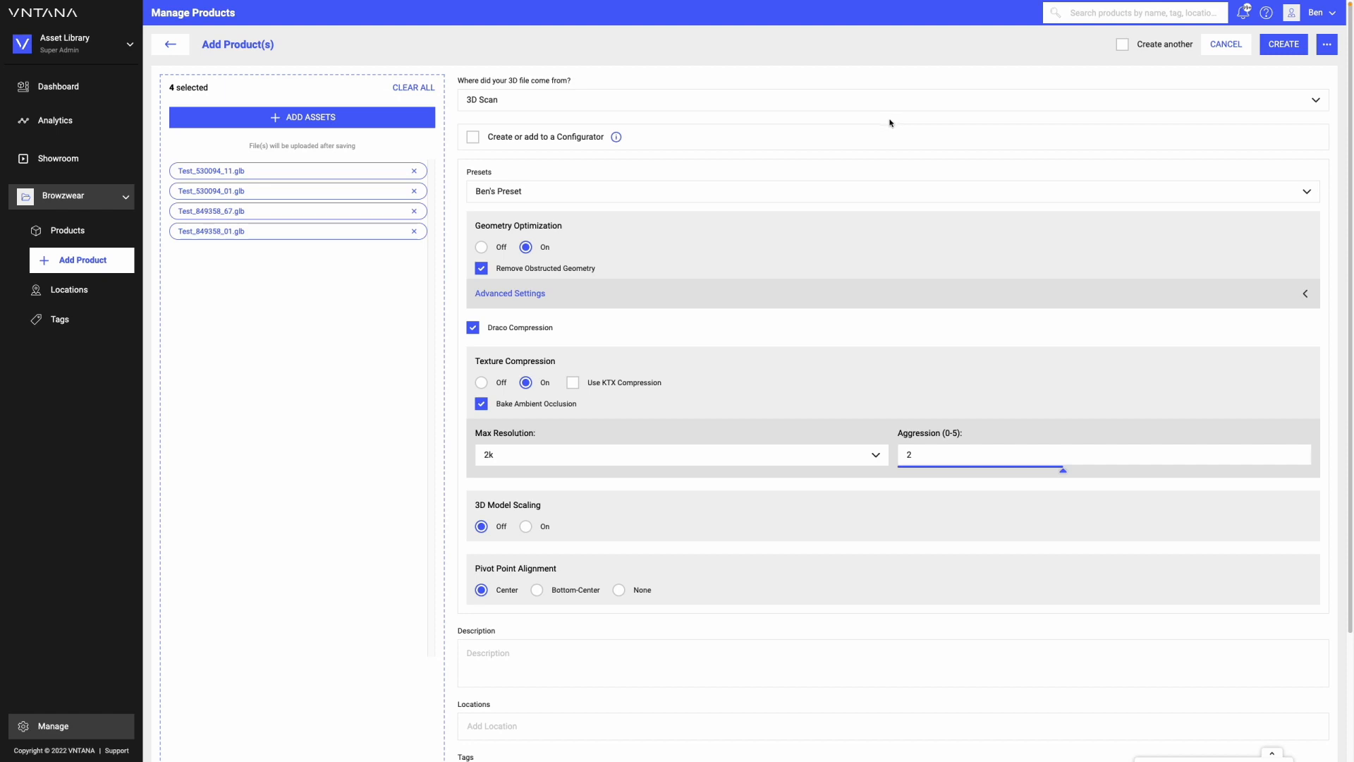
pyautogui.click(1329, 47)
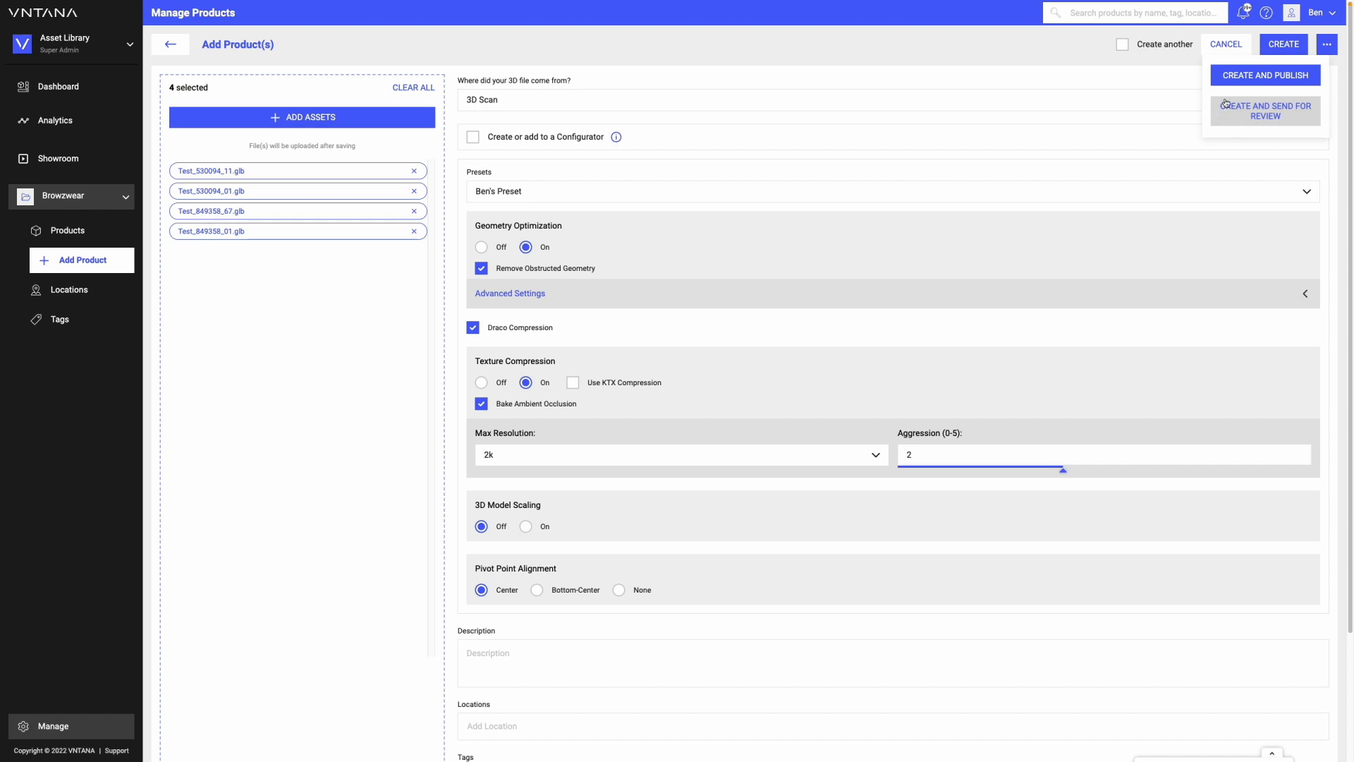
pyautogui.click(1238, 122)
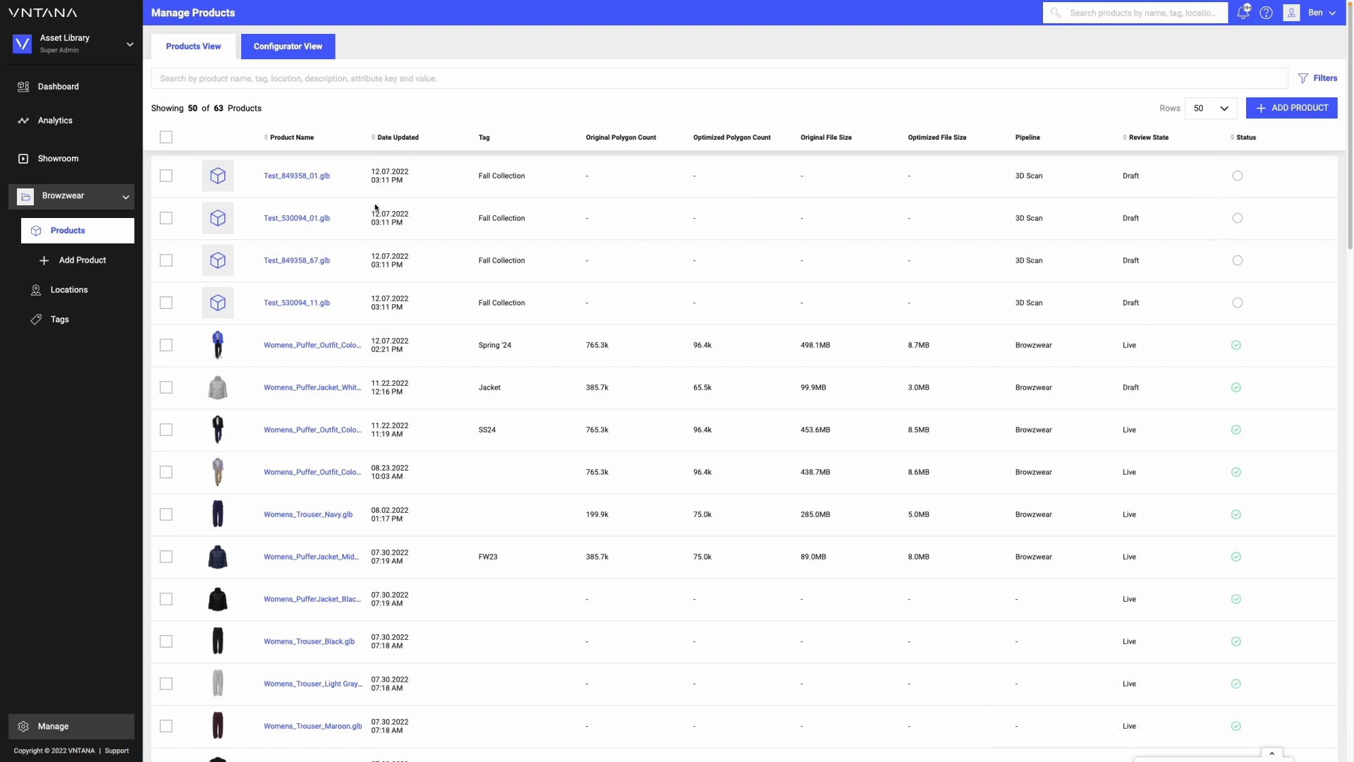
# Step: View the upload progress of Test_849358_01.glb and return to the product list
pyautogui.click(305, 180)
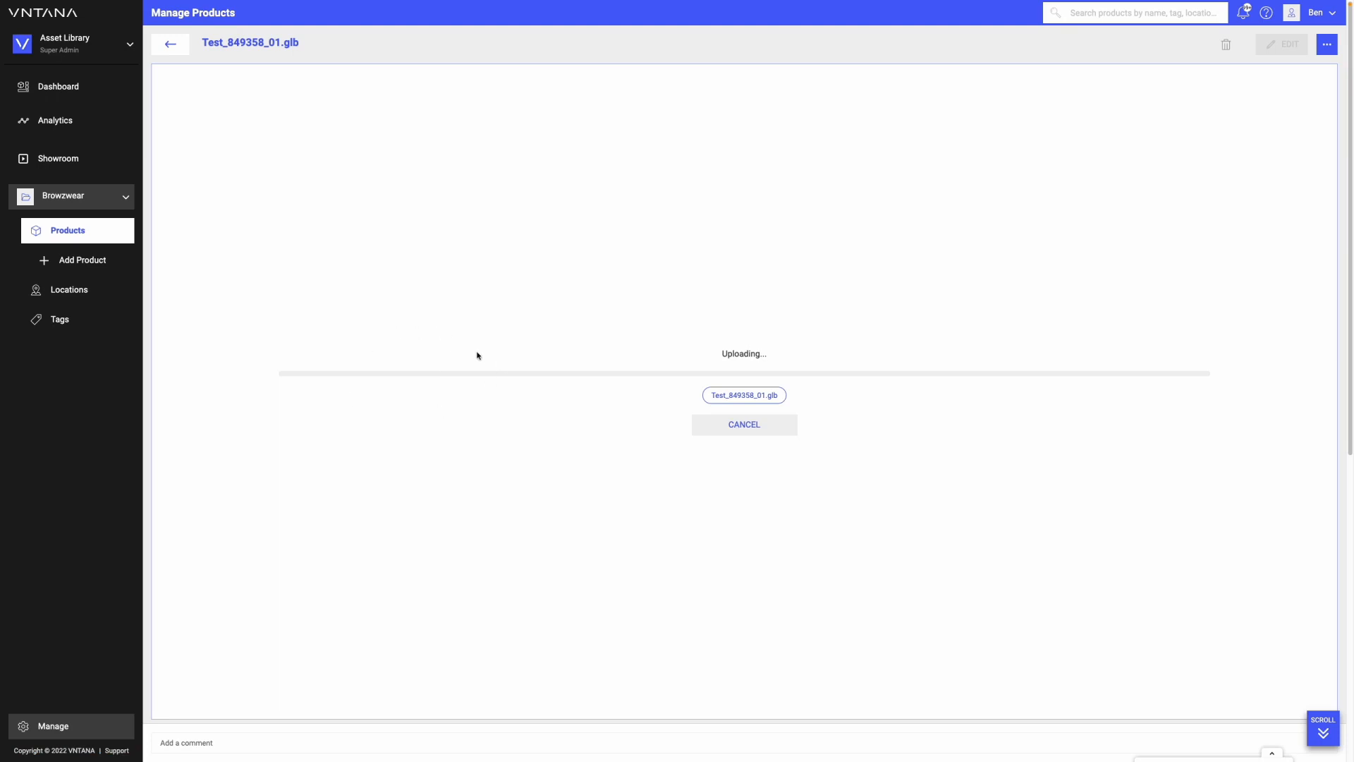
pyautogui.click(182, 52)
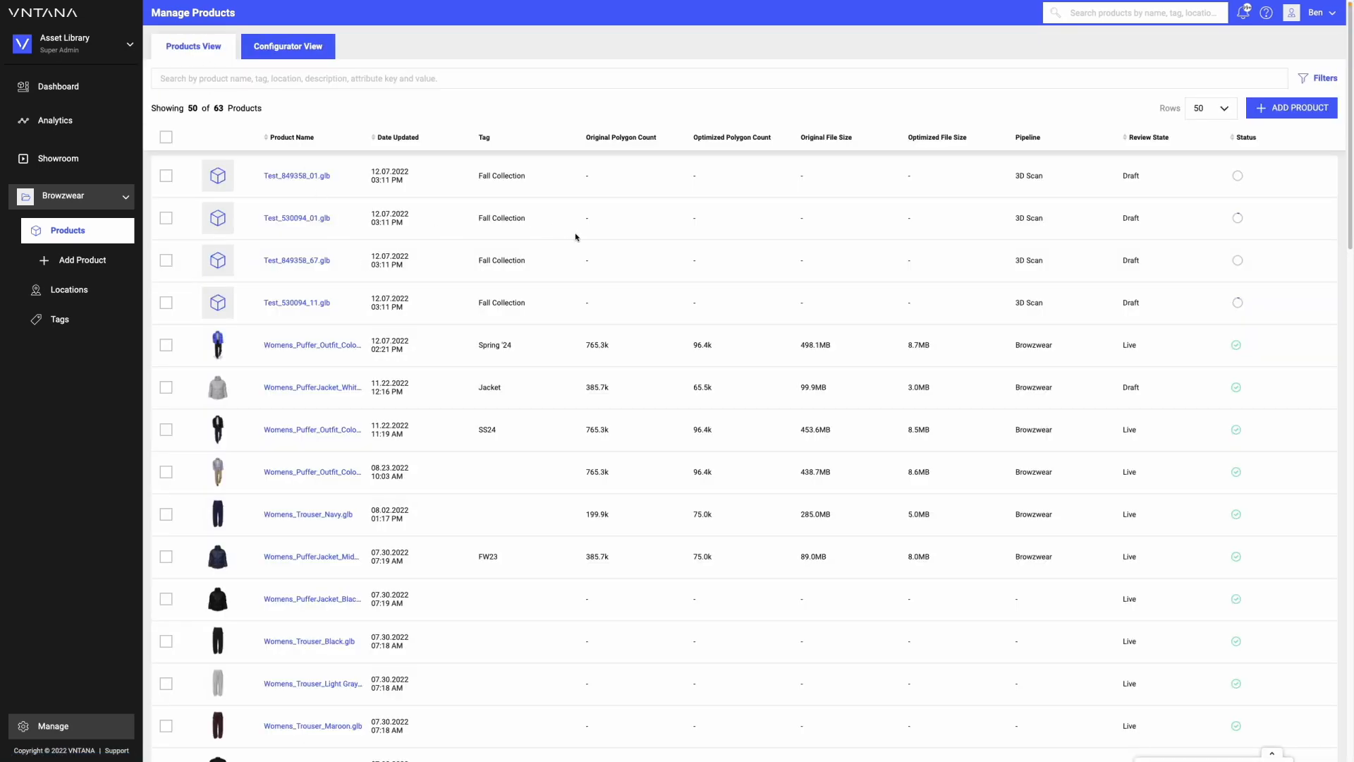